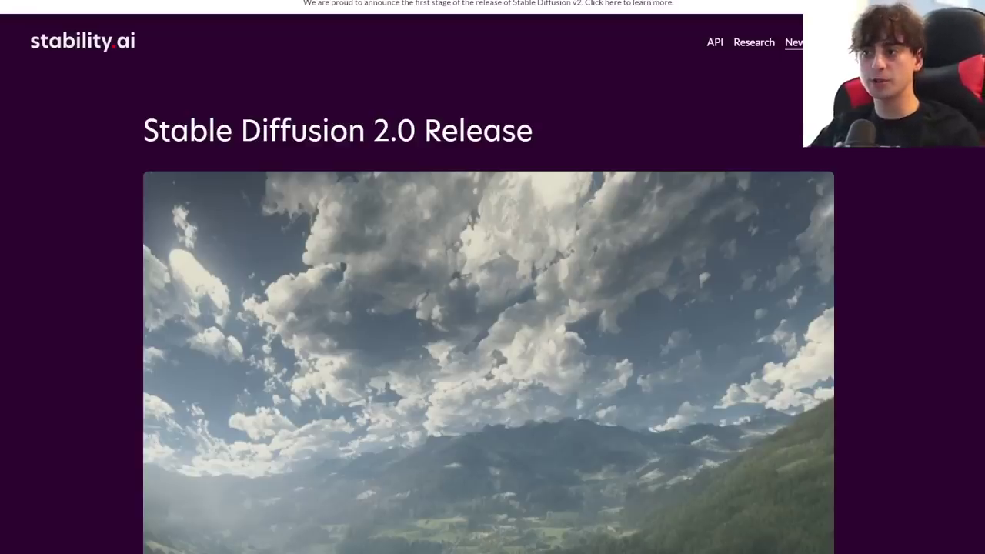
Scroll past the header image to the release text and the GitHub-stars developer adoption chart
{"action": "scroll", "coordinate": [316, 108], "scroll_direction": "down", "scroll_amount": 1}
{"action": "scroll", "coordinate": [315, 108], "scroll_direction": "up", "scroll_amount": 1}
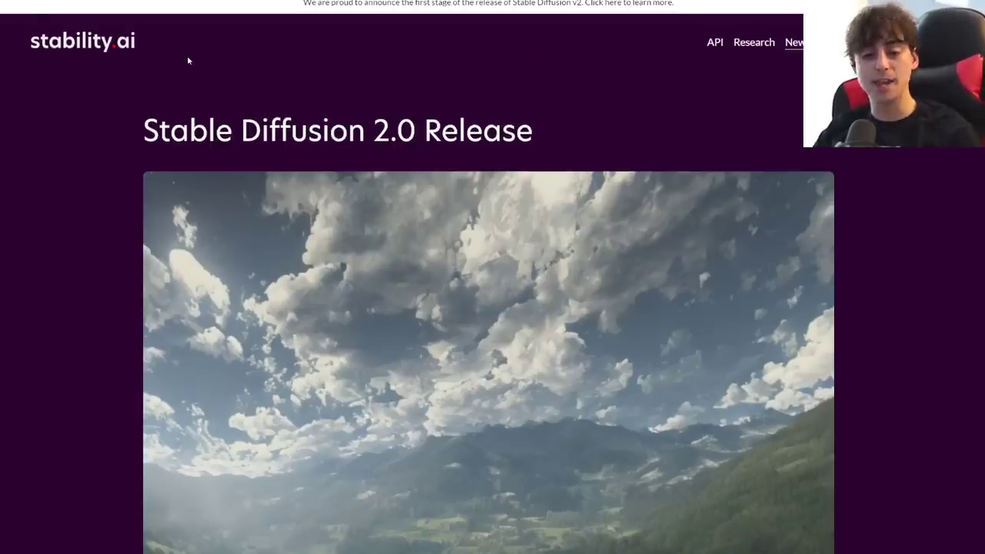
{"action": "scroll", "coordinate": [568, 187], "scroll_direction": "down", "scroll_amount": 5}
{"action": "scroll", "coordinate": [568, 187], "scroll_direction": "up", "scroll_amount": 3}
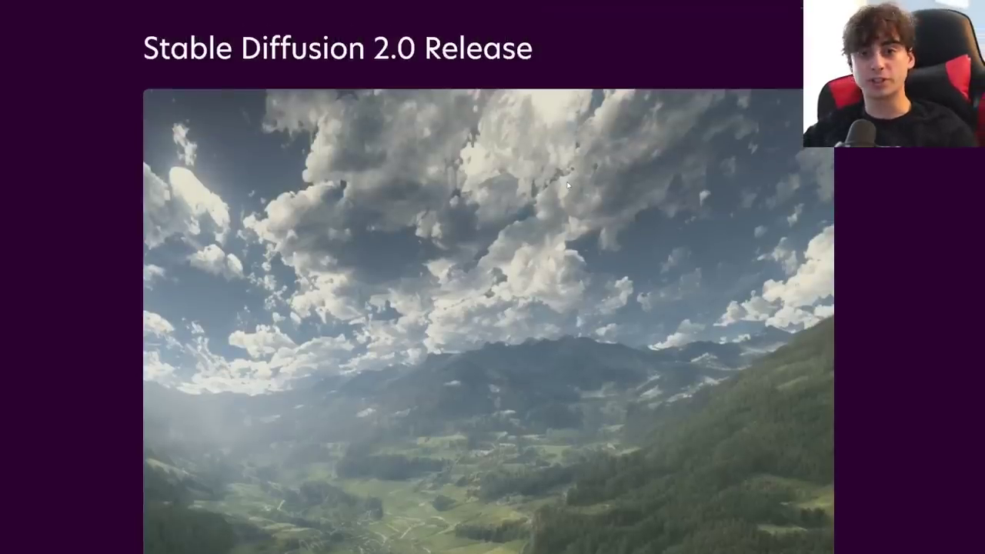
{"action": "scroll", "coordinate": [568, 186], "scroll_direction": "down", "scroll_amount": 2}
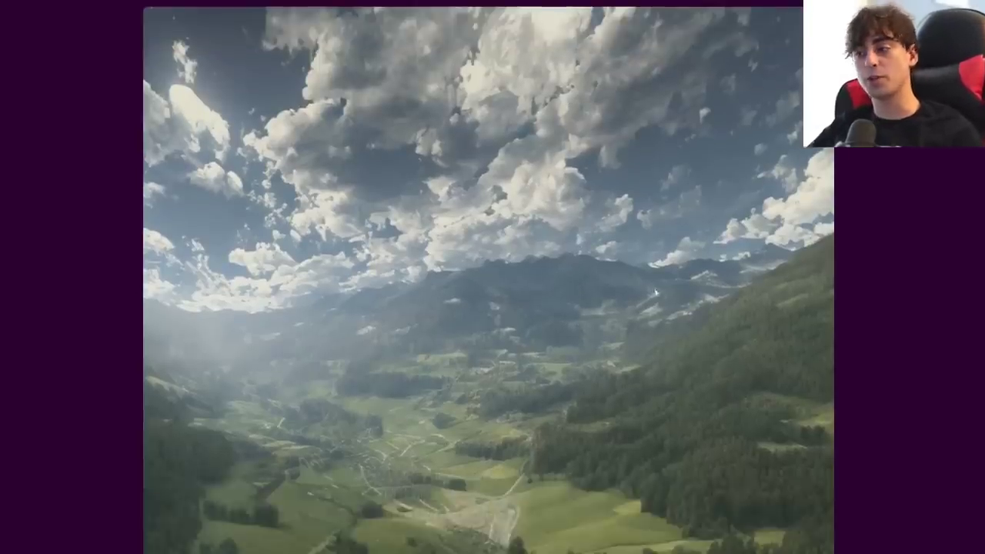
{"action": "scroll", "coordinate": [640, 221], "scroll_direction": "up", "scroll_amount": 3}
{"action": "scroll", "coordinate": [359, 328], "scroll_direction": "down", "scroll_amount": 3}
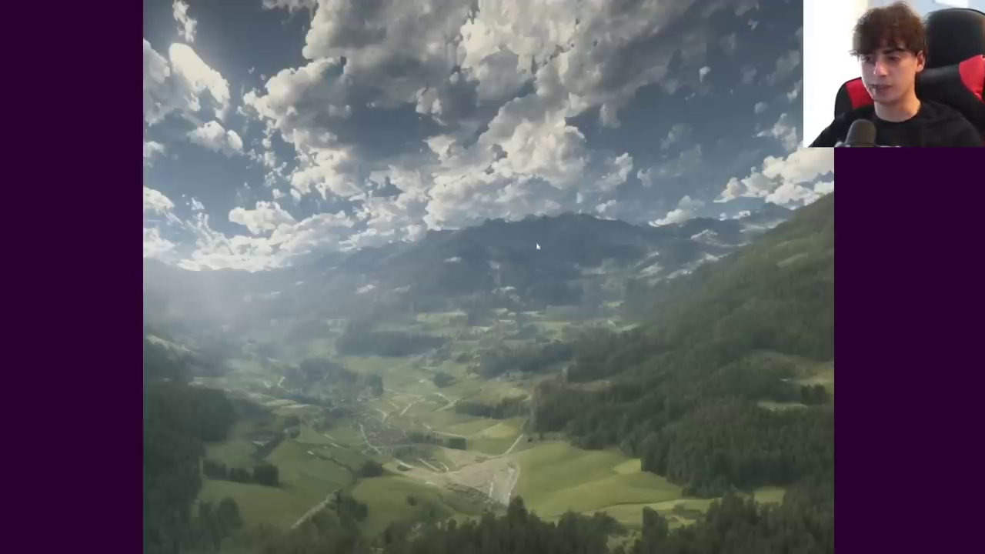
{"action": "scroll", "coordinate": [576, 251], "scroll_direction": "down", "scroll_amount": 1}
{"action": "scroll", "coordinate": [701, 288], "scroll_direction": "down", "scroll_amount": 1}
{"action": "scroll", "coordinate": [719, 305], "scroll_direction": "up", "scroll_amount": 3}
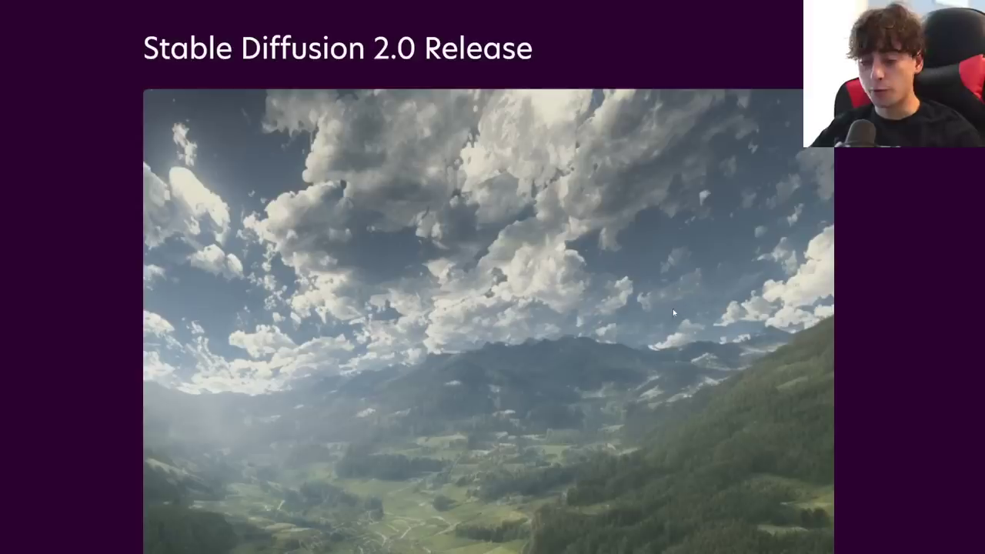
{"action": "scroll", "coordinate": [673, 313], "scroll_direction": "down", "scroll_amount": 3}
{"action": "scroll", "coordinate": [620, 321], "scroll_direction": "up", "scroll_amount": 3}
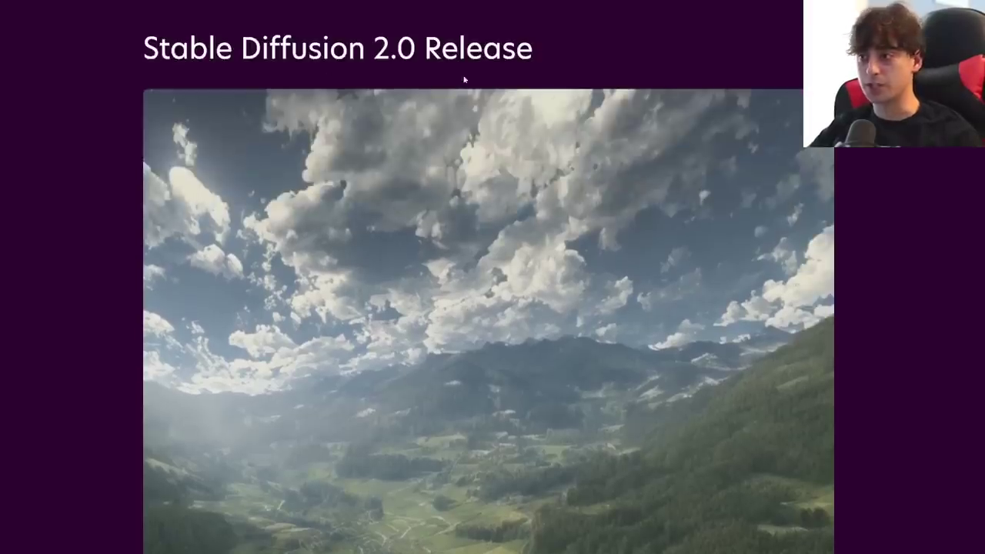
{"action": "scroll", "coordinate": [464, 79], "scroll_direction": "down", "scroll_amount": 3}
{"action": "scroll", "coordinate": [634, 327], "scroll_direction": "down", "scroll_amount": 6}
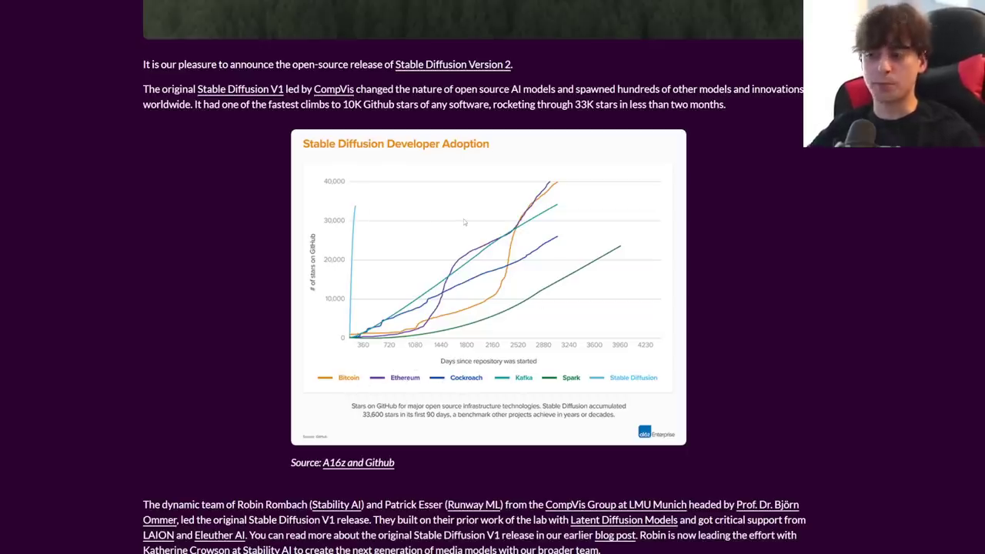
Scroll down past the astronaut-with-ducklings image to the New Text-to-Image Diffusion Models section
{"action": "scroll", "coordinate": [464, 221], "scroll_direction": "down", "scroll_amount": 3}
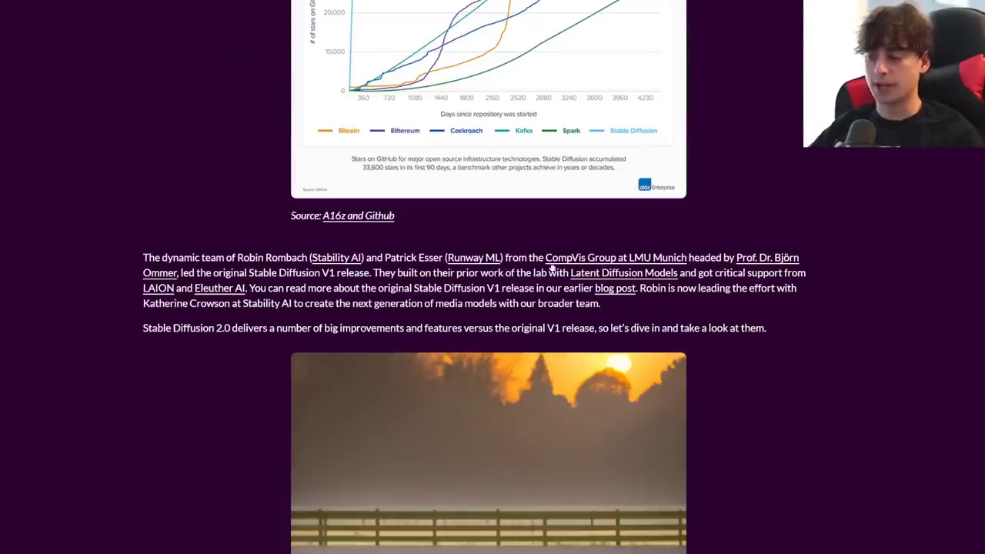
{"action": "scroll", "coordinate": [455, 134], "scroll_direction": "down", "scroll_amount": 2}
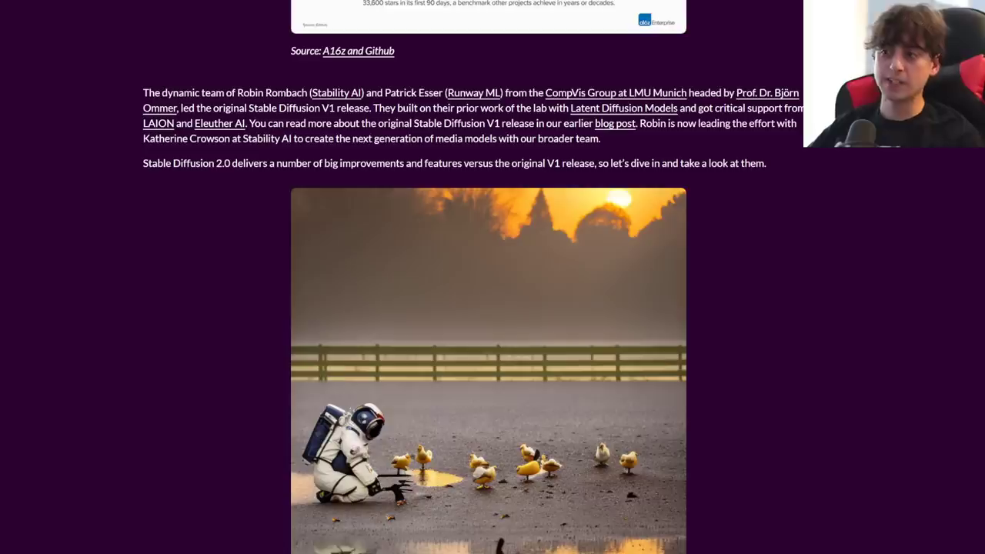
{"action": "scroll", "coordinate": [455, 134], "scroll_direction": "down", "scroll_amount": 1}
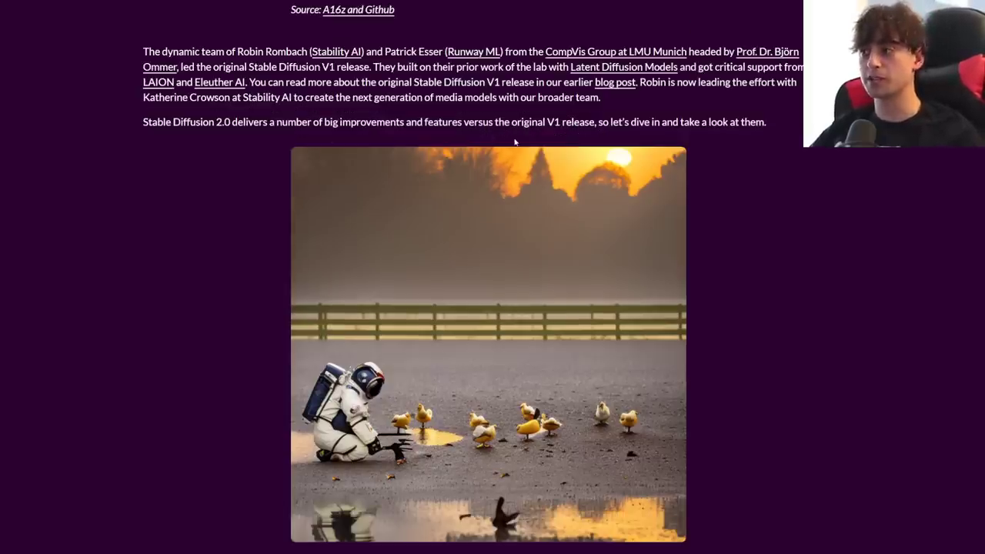
{"action": "scroll", "coordinate": [616, 200], "scroll_direction": "down", "scroll_amount": 1}
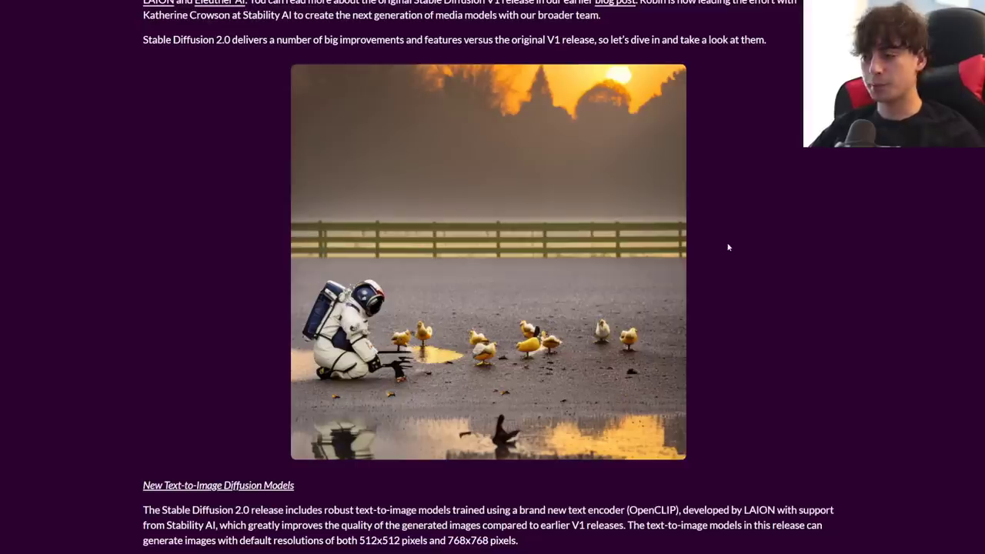
{"action": "scroll", "coordinate": [683, 258], "scroll_direction": "down", "scroll_amount": 1}
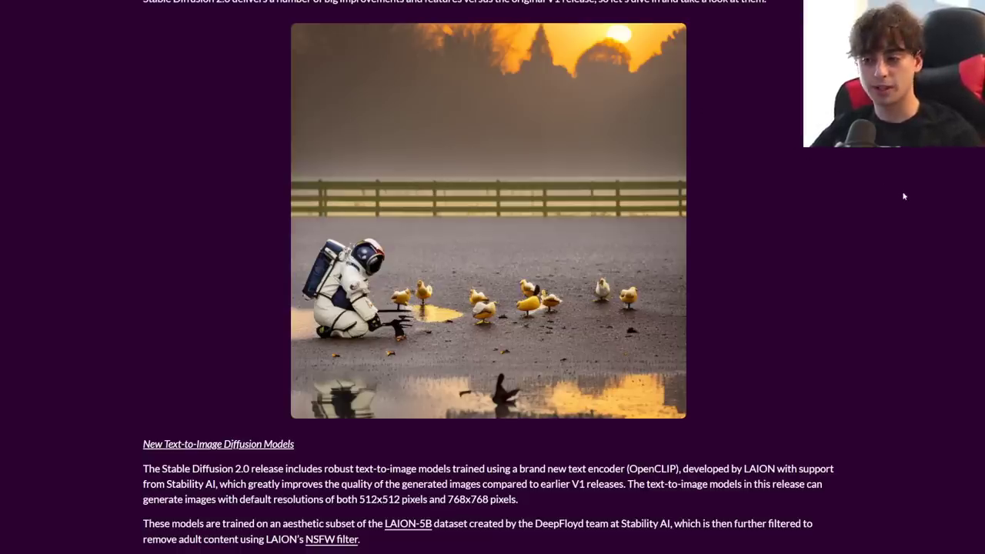
{"action": "scroll", "coordinate": [839, 192], "scroll_direction": "down", "scroll_amount": 5}
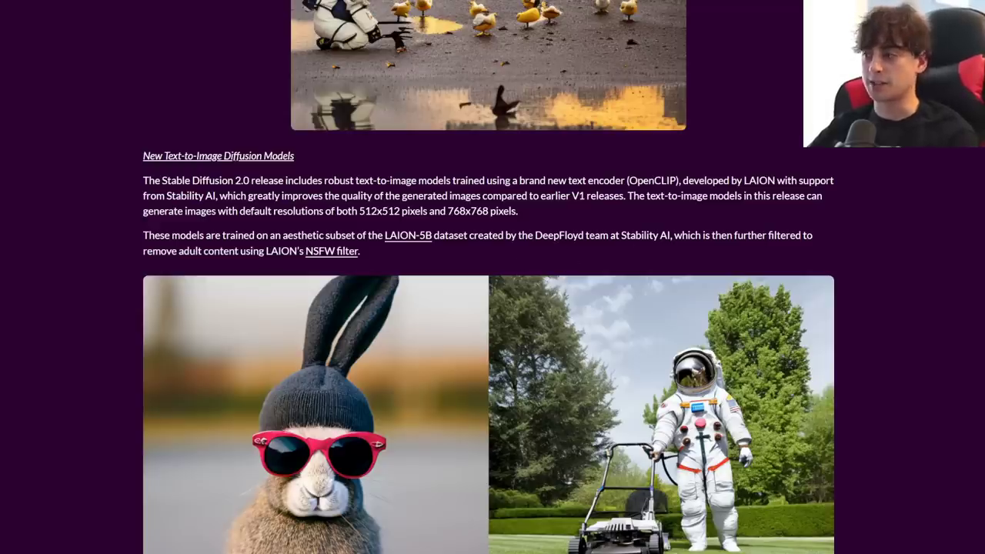
Scroll past the 768x768 examples to the snow-leopard before-and-after upscaling comparison
{"action": "scroll", "coordinate": [200, 236], "scroll_direction": "down", "scroll_amount": 1}
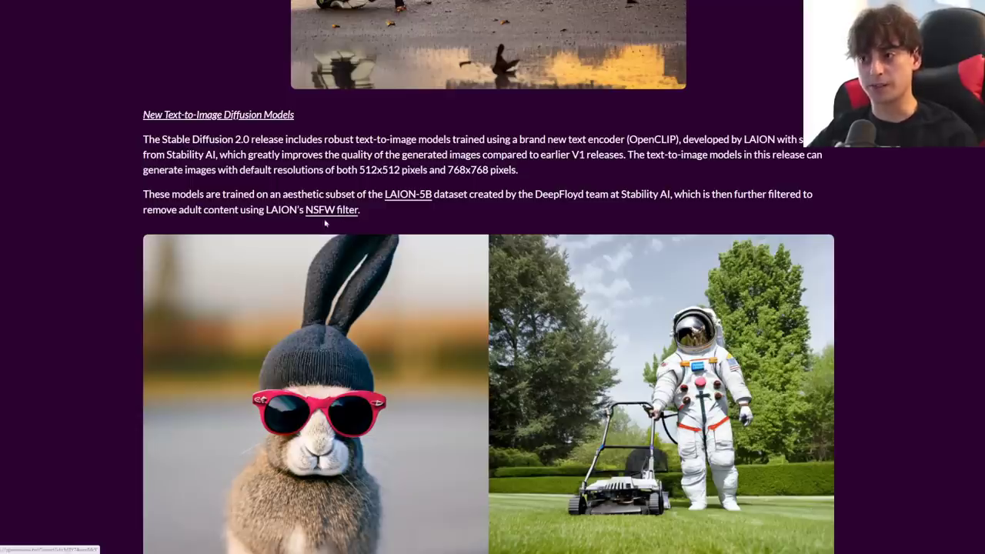
{"action": "scroll", "coordinate": [352, 219], "scroll_direction": "down", "scroll_amount": 3}
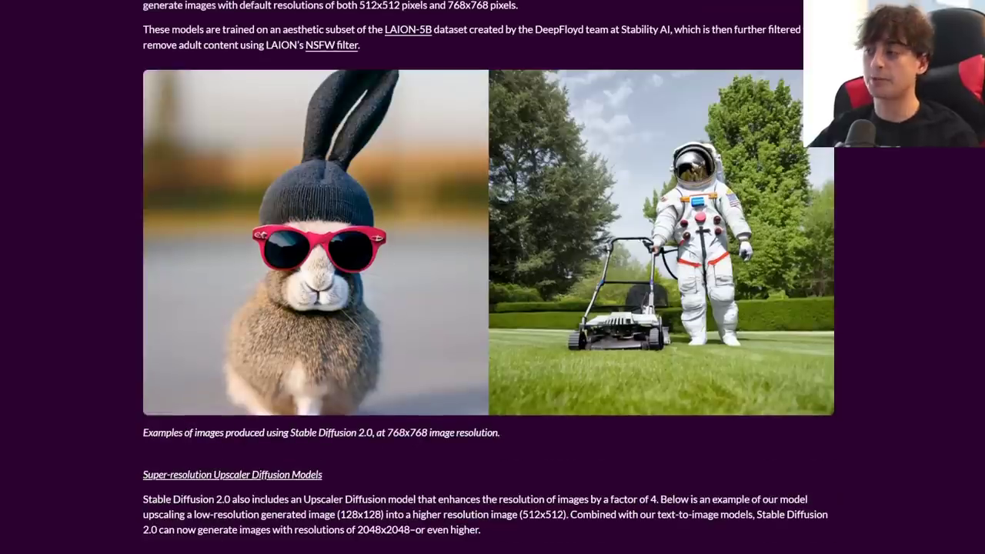
{"action": "scroll", "coordinate": [893, 296], "scroll_direction": "up", "scroll_amount": 1}
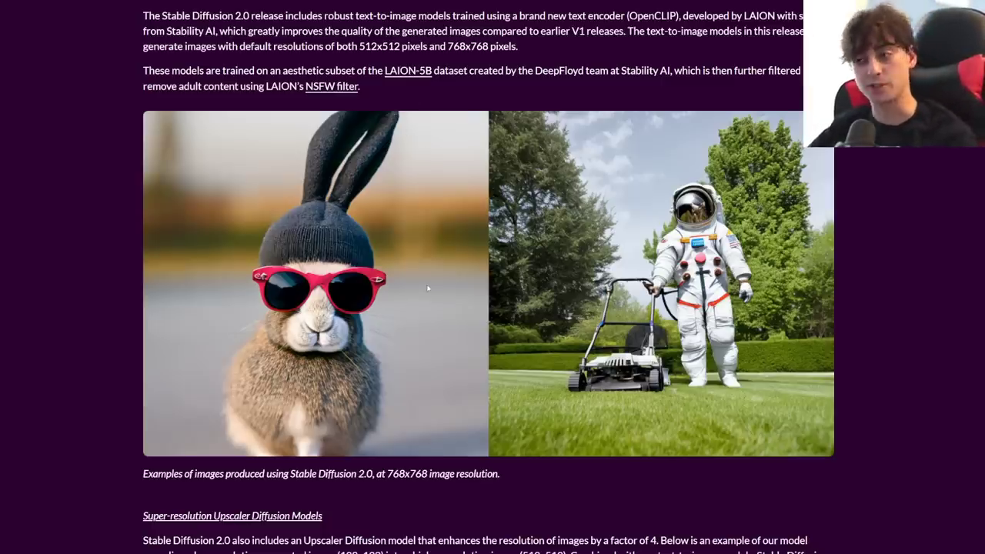
{"action": "scroll", "coordinate": [427, 284], "scroll_direction": "down", "scroll_amount": 1}
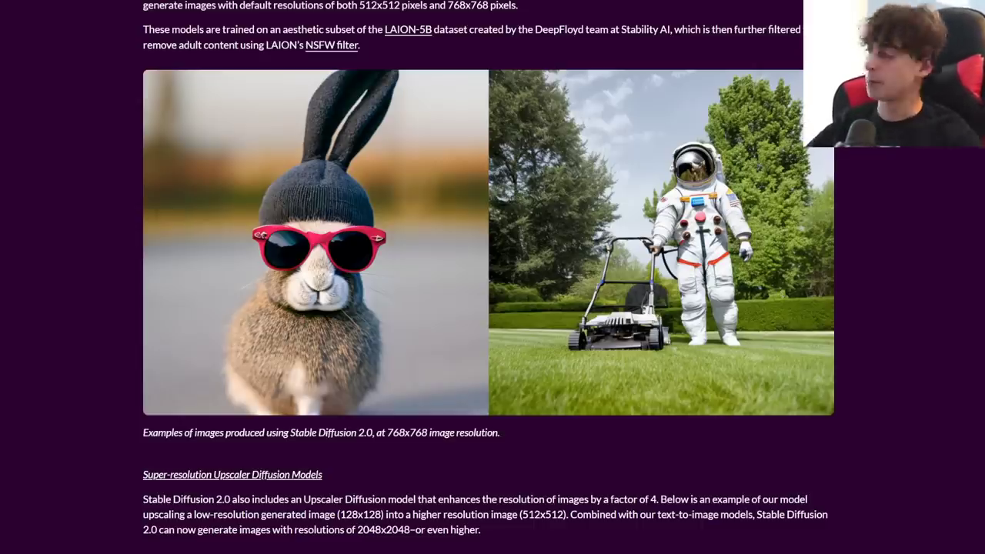
{"action": "scroll", "coordinate": [522, 245], "scroll_direction": "down", "scroll_amount": 4}
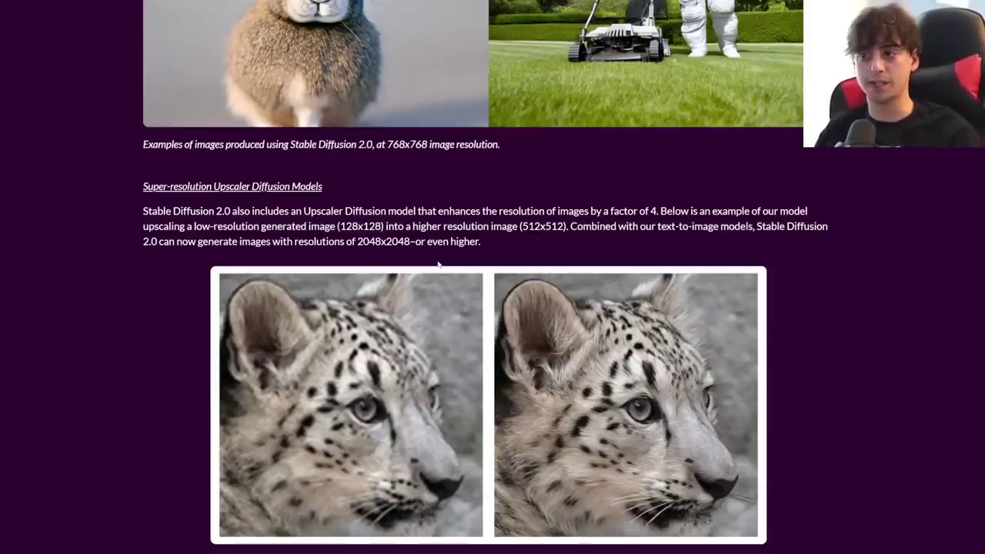
Briefly highlight '2048x2048' in the Upscaler text, then scroll on to the depth2img podium-speaker examples
{"action": "scroll", "coordinate": [438, 264], "scroll_direction": "down", "scroll_amount": 1}
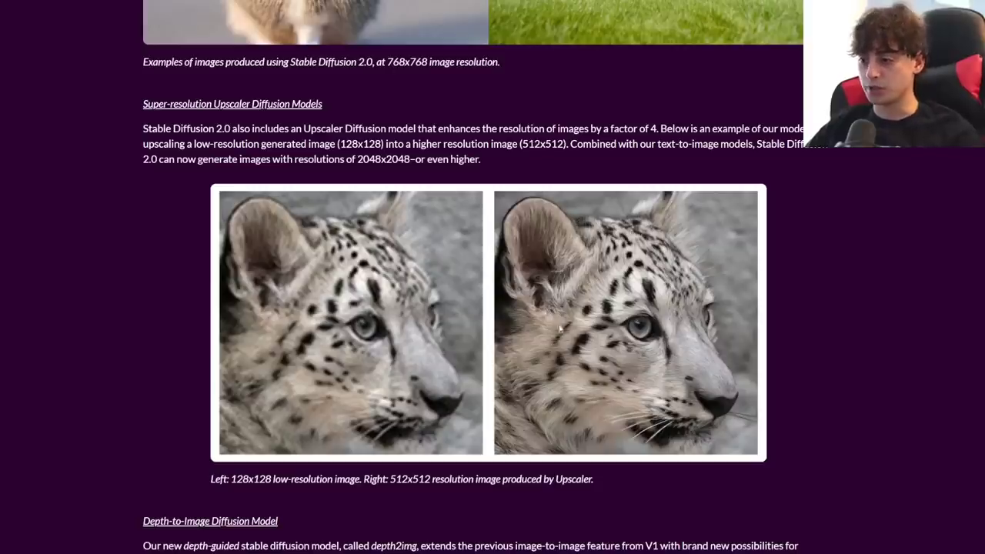
{"action": "scroll", "coordinate": [360, 201], "scroll_direction": "down", "scroll_amount": 1}
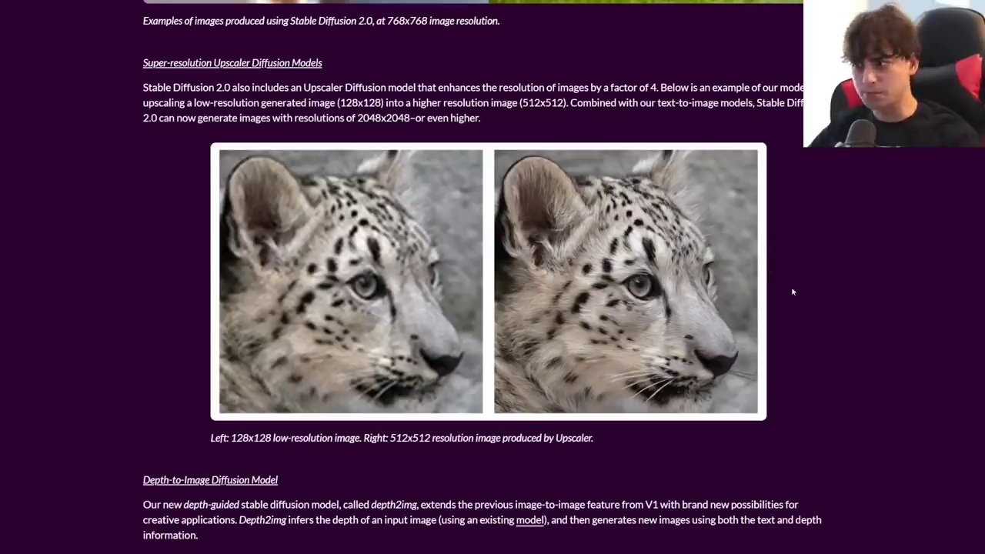
{"action": "left_click_drag", "start_coordinate": [357, 118], "coordinate": [411, 117]}
{"action": "left_click", "coordinate": [410, 117]}
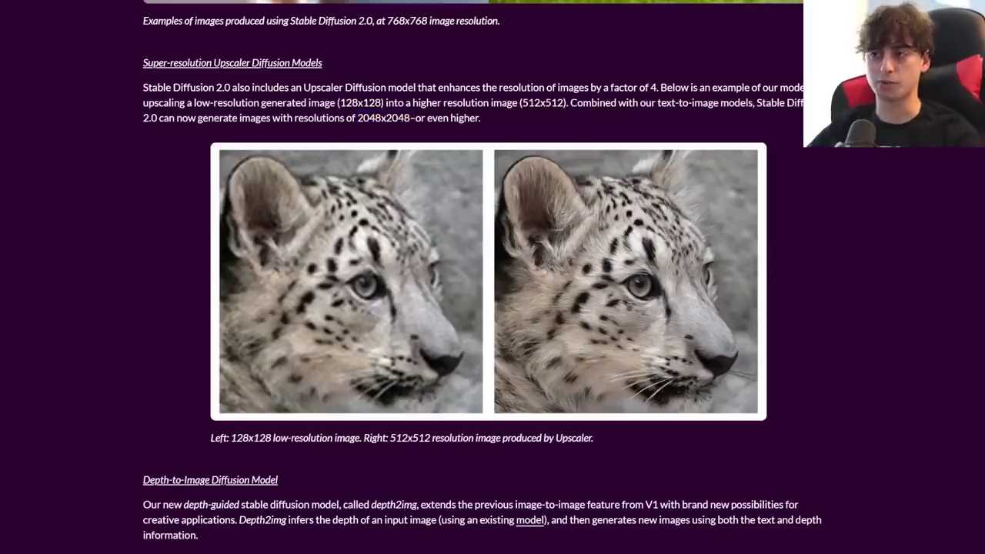
{"action": "scroll", "coordinate": [372, 170], "scroll_direction": "down", "scroll_amount": 5}
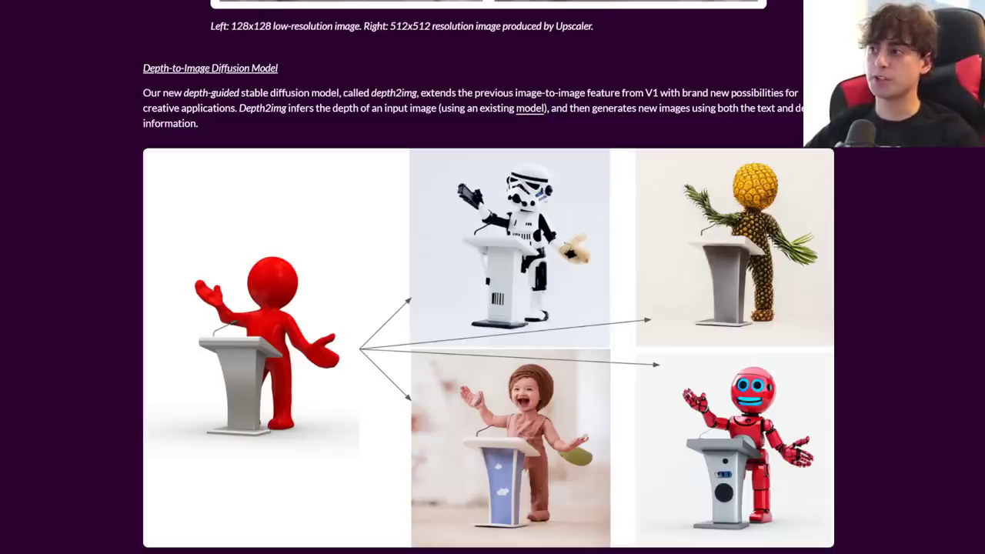
Scroll past the image-to-image grid to the Updated Inpainting Diffusion Model snow-leopard example
{"action": "scroll", "coordinate": [653, 105], "scroll_direction": "down", "scroll_amount": 1}
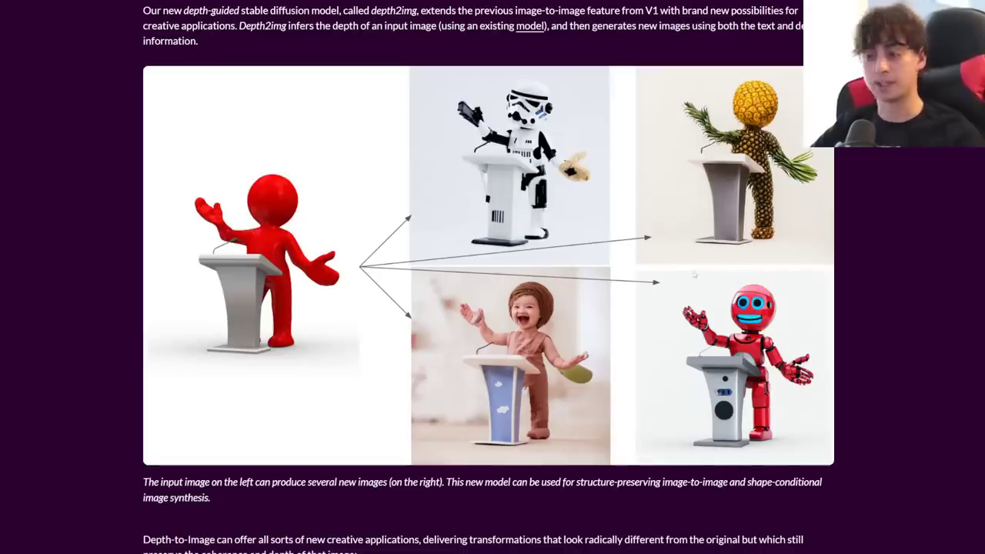
{"action": "scroll", "coordinate": [731, 291], "scroll_direction": "down", "scroll_amount": 3}
{"action": "scroll", "coordinate": [735, 307], "scroll_direction": "up", "scroll_amount": 2}
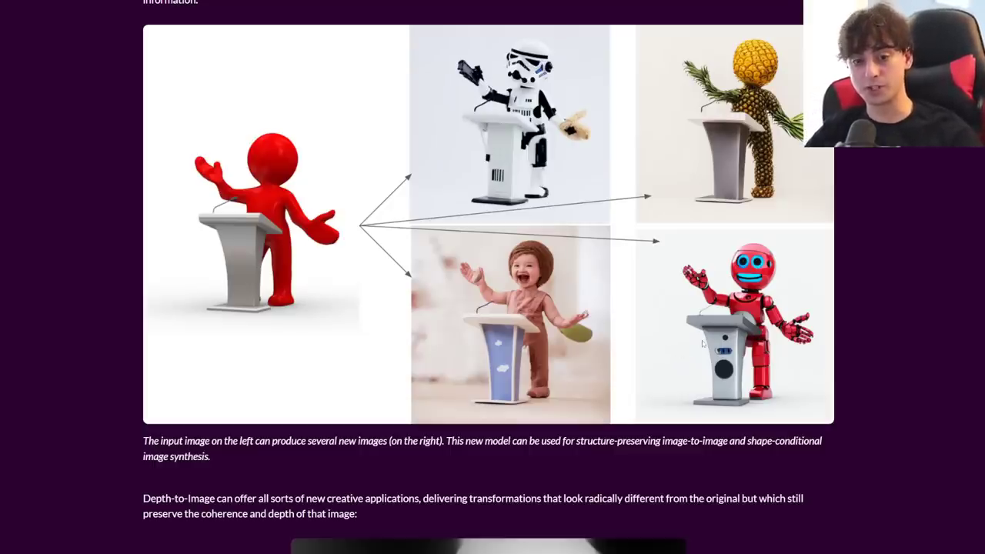
{"action": "scroll", "coordinate": [702, 343], "scroll_direction": "down", "scroll_amount": 4}
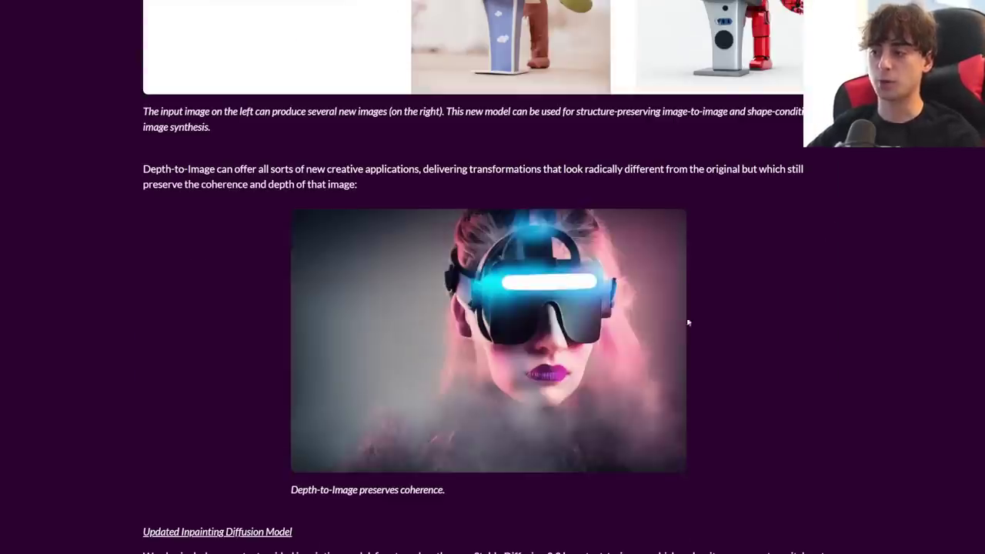
{"action": "scroll", "coordinate": [742, 301], "scroll_direction": "down", "scroll_amount": 1}
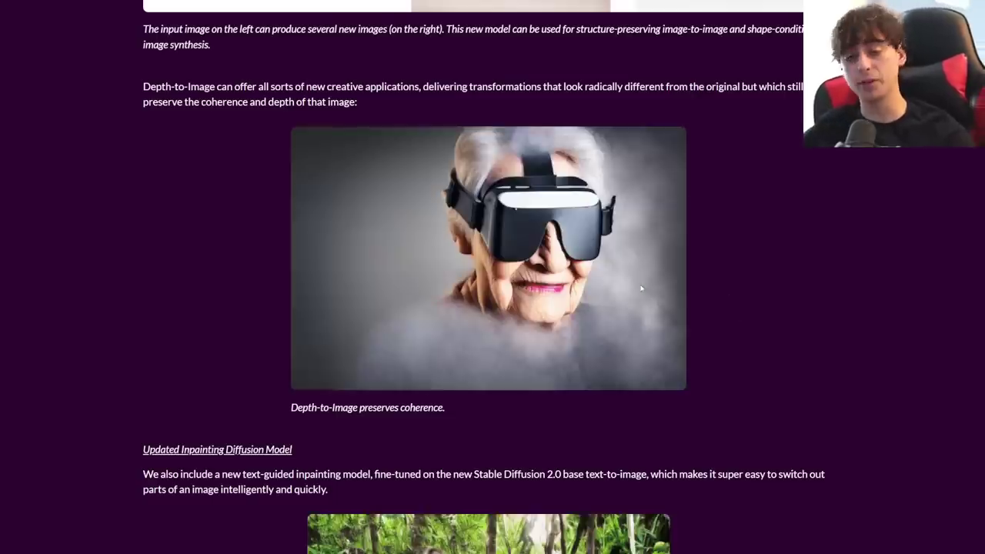
{"action": "scroll", "coordinate": [749, 243], "scroll_direction": "down", "scroll_amount": 5}
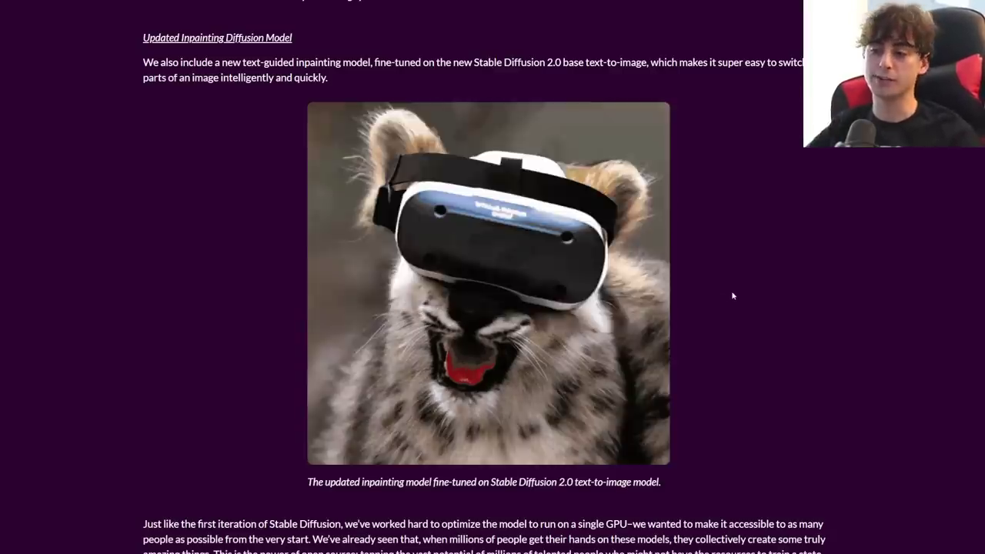
Scroll past the inpainting leopard and bird images, briefly highlighting the open-source line, to the post's end
{"action": "scroll", "coordinate": [671, 251], "scroll_direction": "down", "scroll_amount": 5}
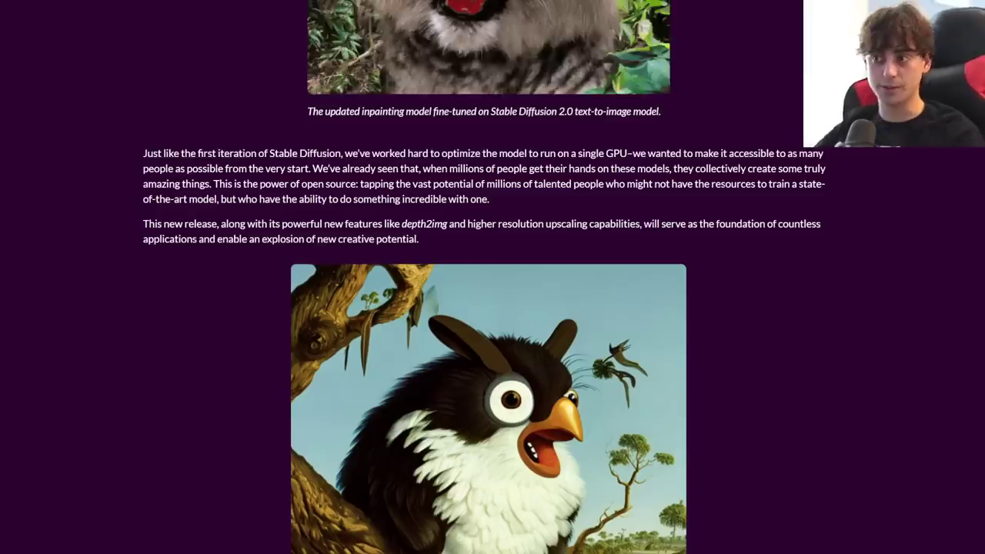
{"action": "left_click_drag", "start_coordinate": [224, 184], "coordinate": [436, 185]}
{"action": "left_click", "coordinate": [504, 196]}
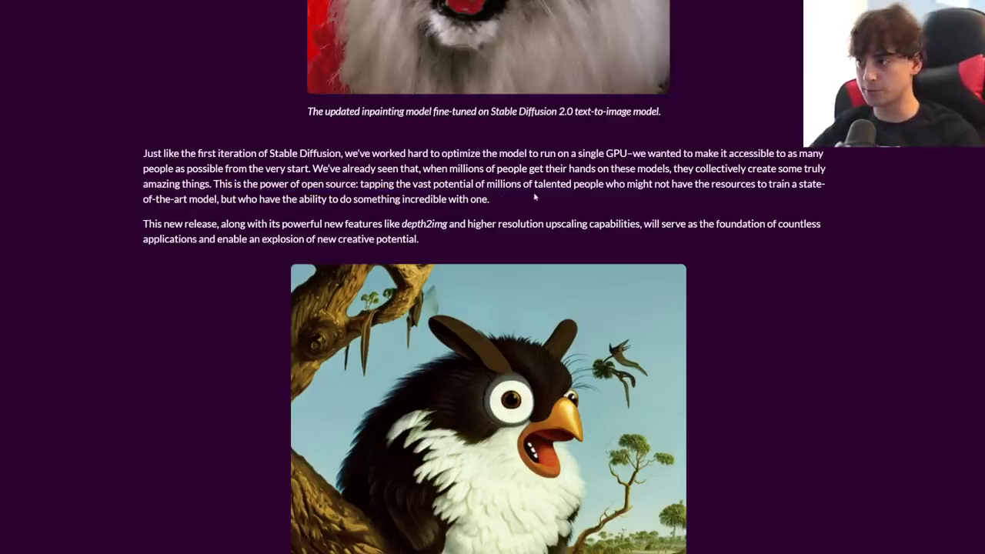
{"action": "scroll", "coordinate": [532, 230], "scroll_direction": "down", "scroll_amount": 9}
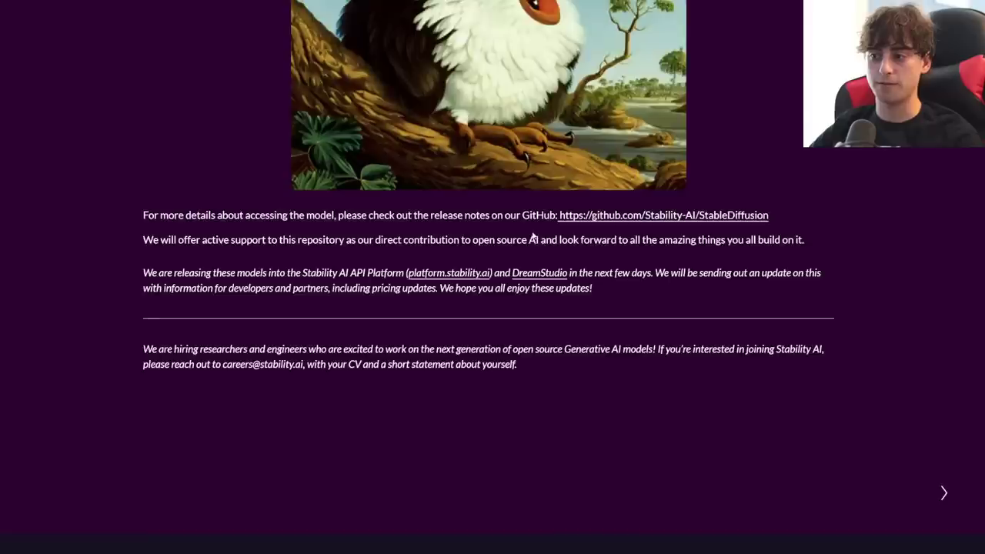
{"action": "scroll", "coordinate": [627, 256], "scroll_direction": "up", "scroll_amount": 13}
{"action": "scroll", "coordinate": [627, 256], "scroll_direction": "up", "scroll_amount": 15}
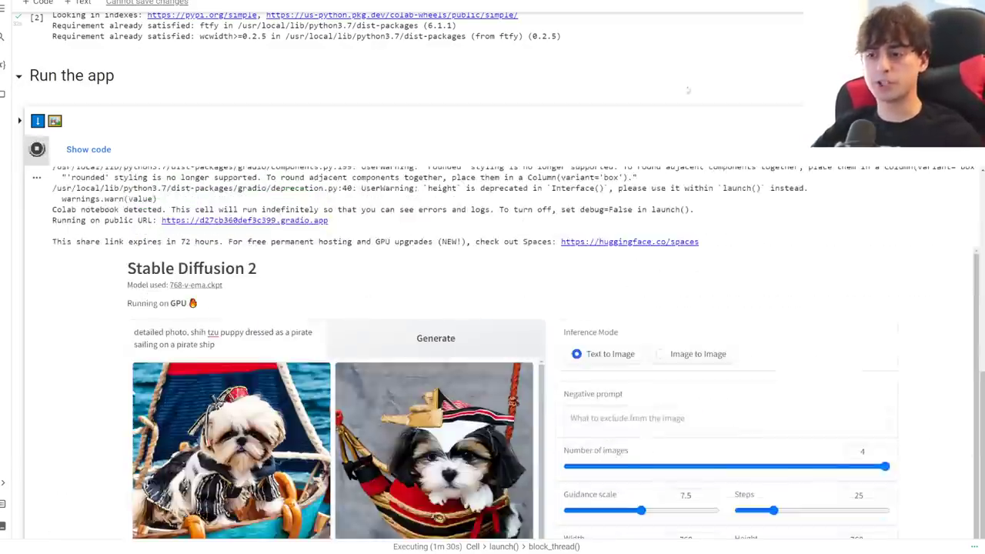
{"action": "scroll", "coordinate": [297, 188], "scroll_direction": "down", "scroll_amount": 5}
{"action": "scroll", "coordinate": [297, 187], "scroll_direction": "up", "scroll_amount": 2}
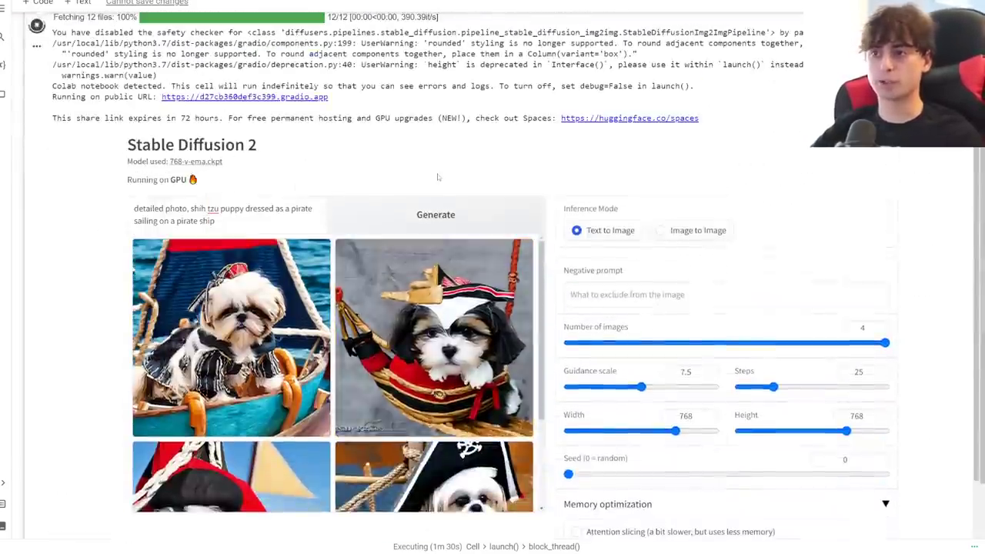
{"action": "scroll", "coordinate": [711, 389], "scroll_direction": "up", "scroll_amount": 2}
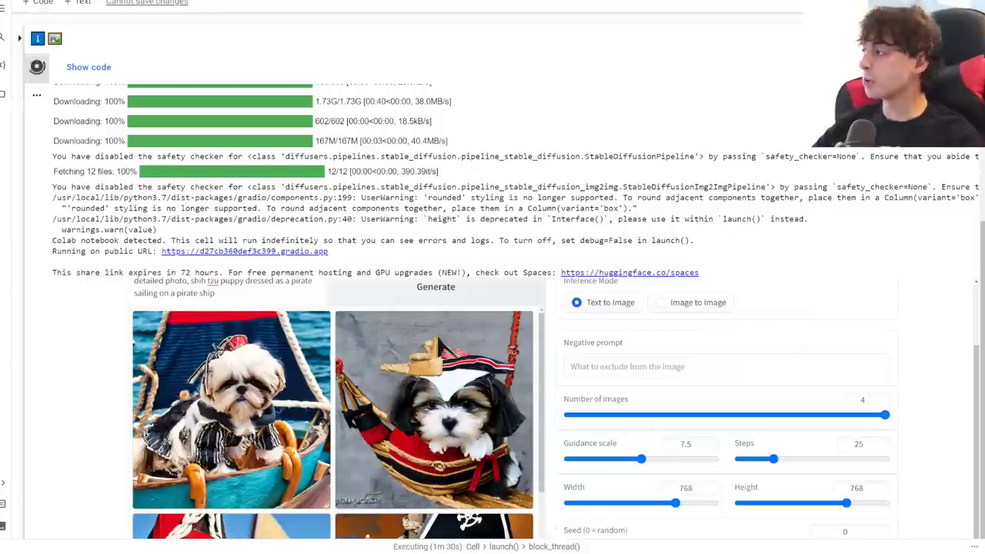
{"action": "scroll", "coordinate": [674, 185], "scroll_direction": "down", "scroll_amount": 2}
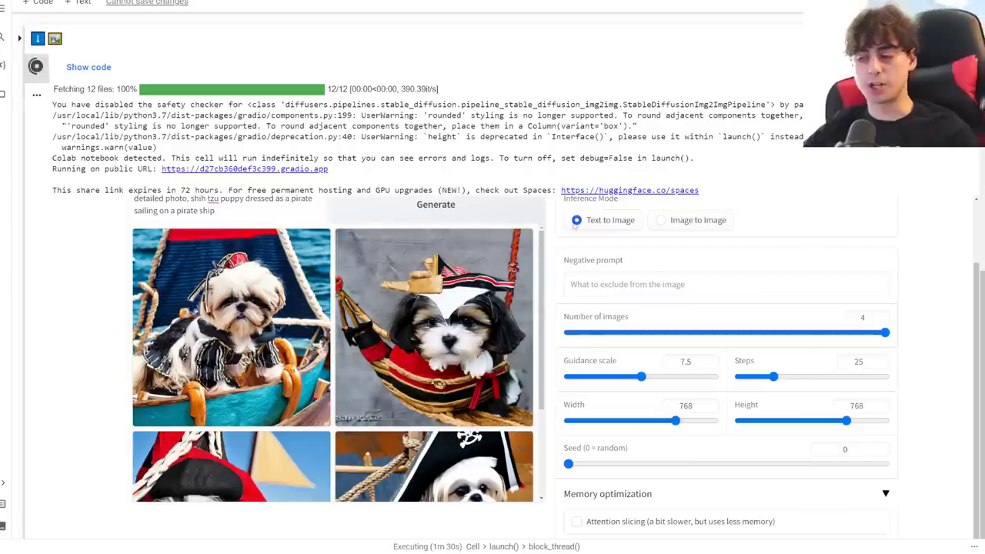
{"action": "scroll", "coordinate": [667, 231], "scroll_direction": "down", "scroll_amount": 2}
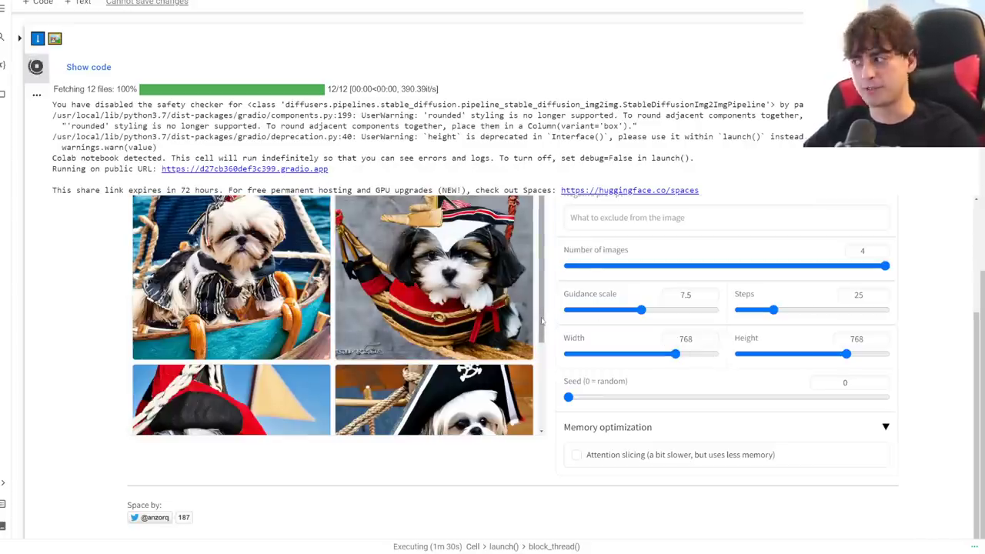
{"action": "scroll", "coordinate": [542, 321], "scroll_direction": "up", "scroll_amount": 4}
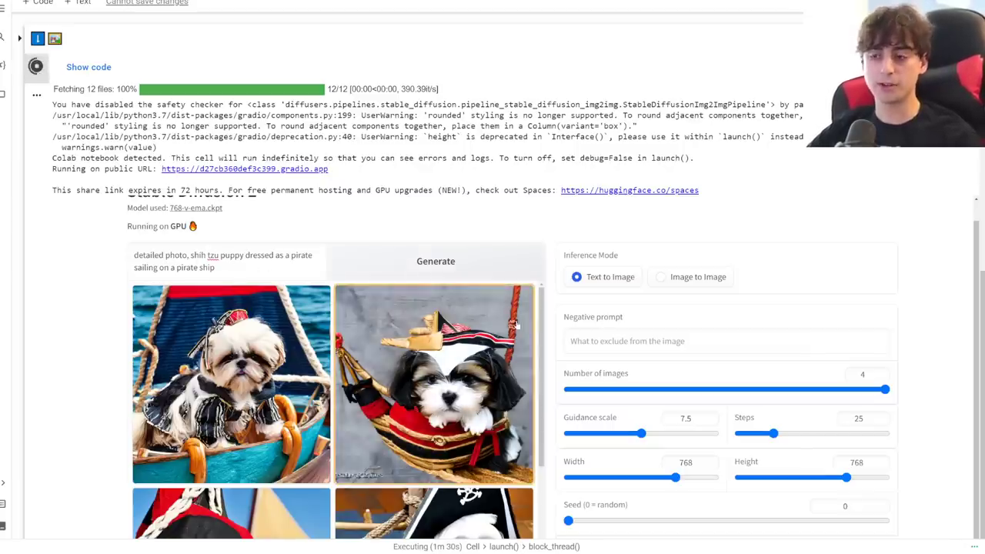
{"action": "scroll", "coordinate": [576, 285], "scroll_direction": "down", "scroll_amount": 4}
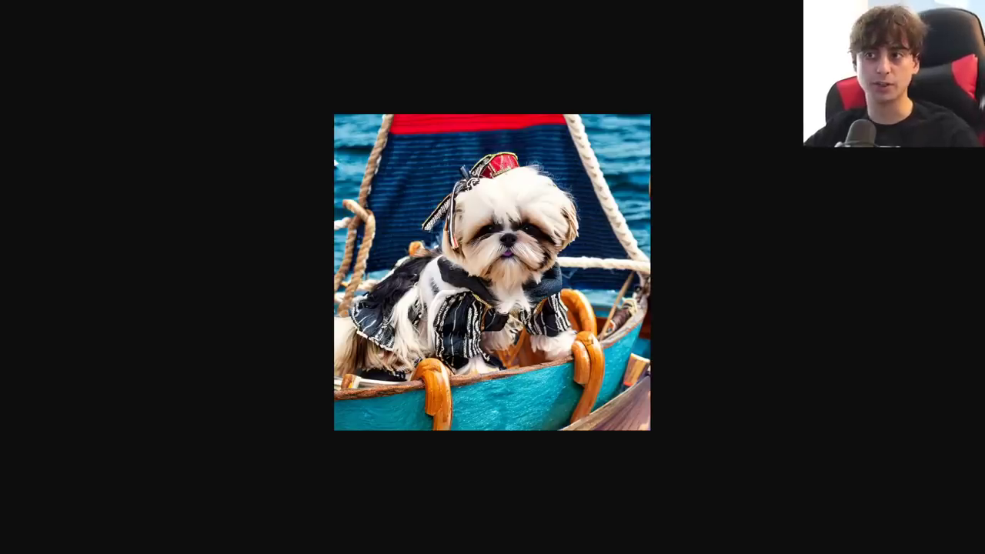
Advance to the next pirate shih tzu image and clear the prompt text highlight
{"action": "key", "text": "Right"}
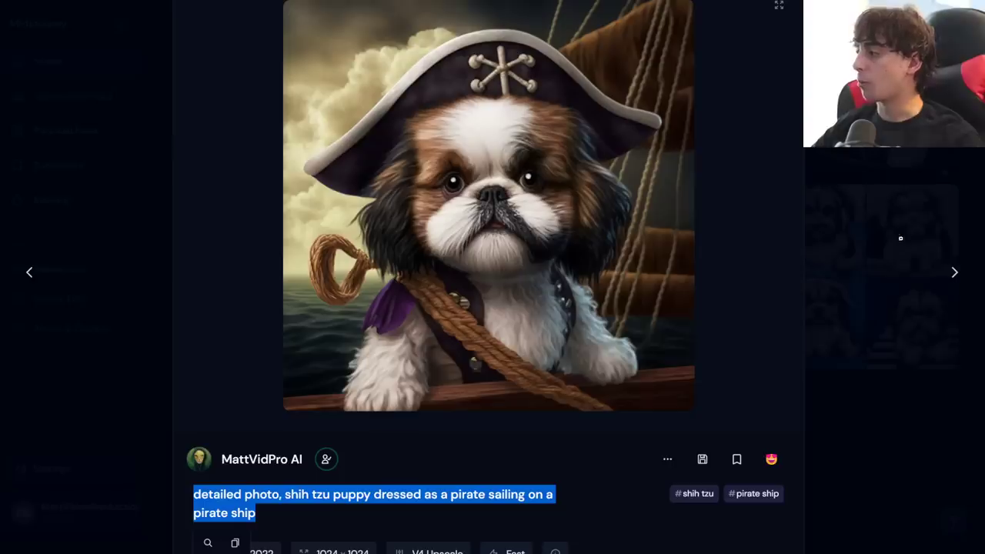
{"action": "left_click", "coordinate": [644, 439]}
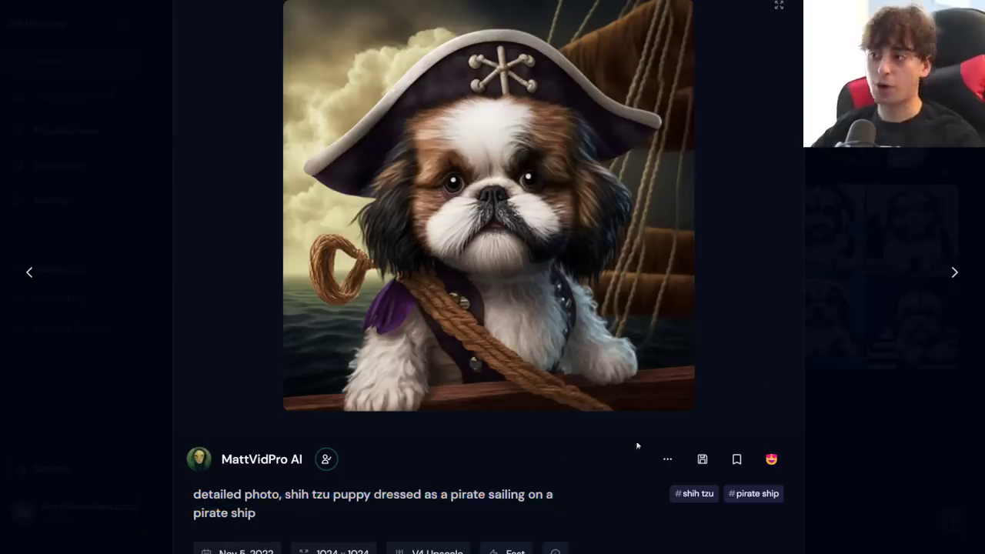
Advance to the next image from the same shih tzu pirate prompt
{"action": "scroll", "coordinate": [635, 439], "scroll_direction": "up", "scroll_amount": 1}
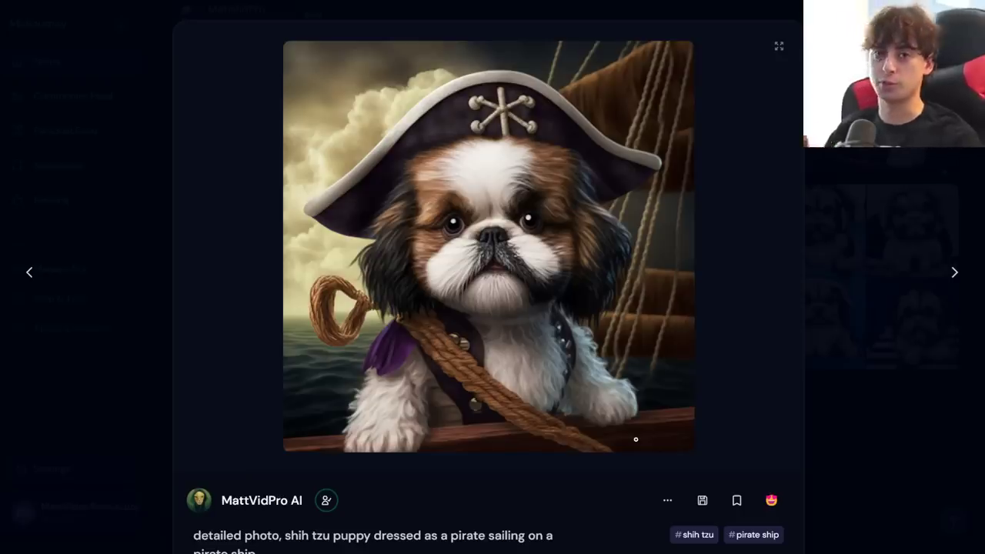
{"action": "key", "text": "Right"}
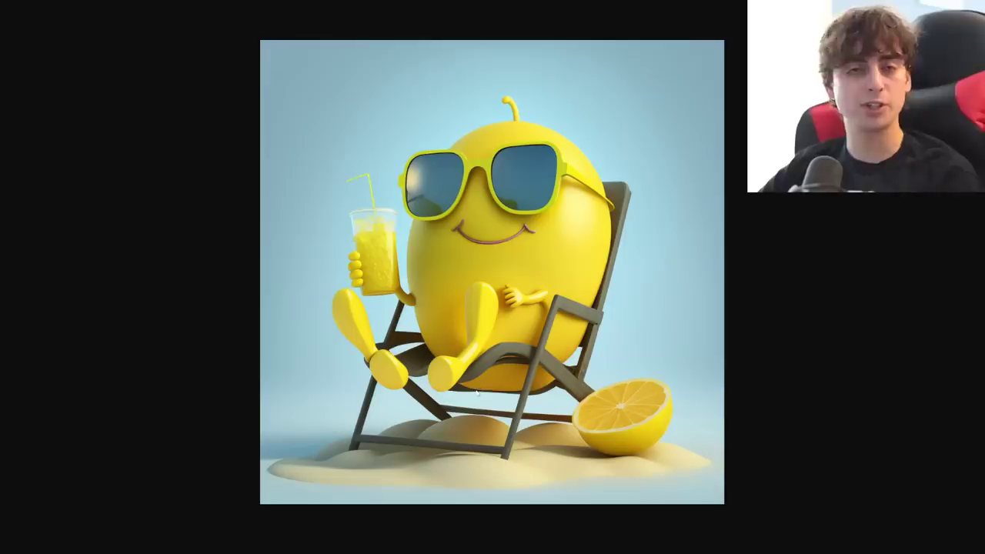
Move off the sunbathing lemon images to the glowing sarcophagus image and clear its prompt highlight
{"action": "left_click_drag", "start_coordinate": [271, 48], "coordinate": [231, 28]}
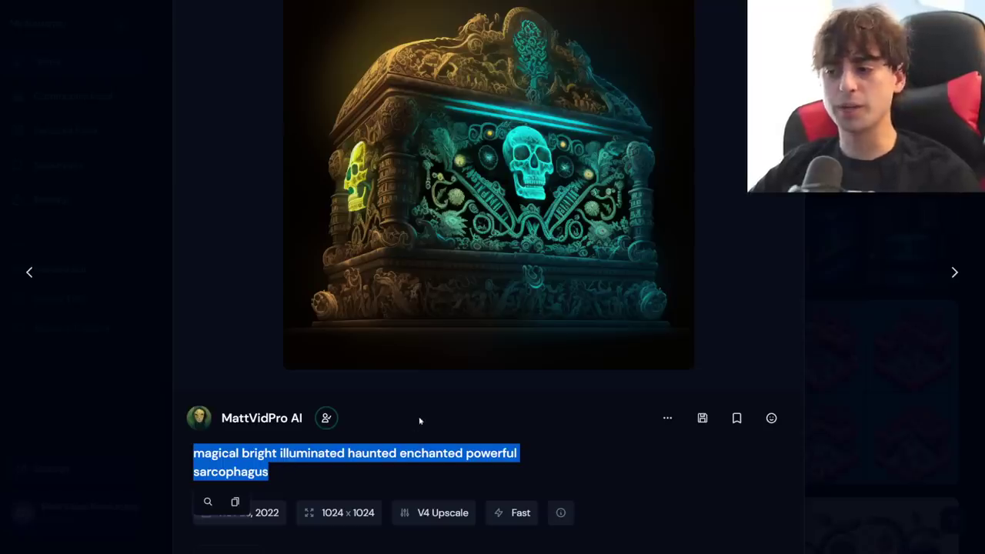
{"action": "left_click", "coordinate": [338, 427]}
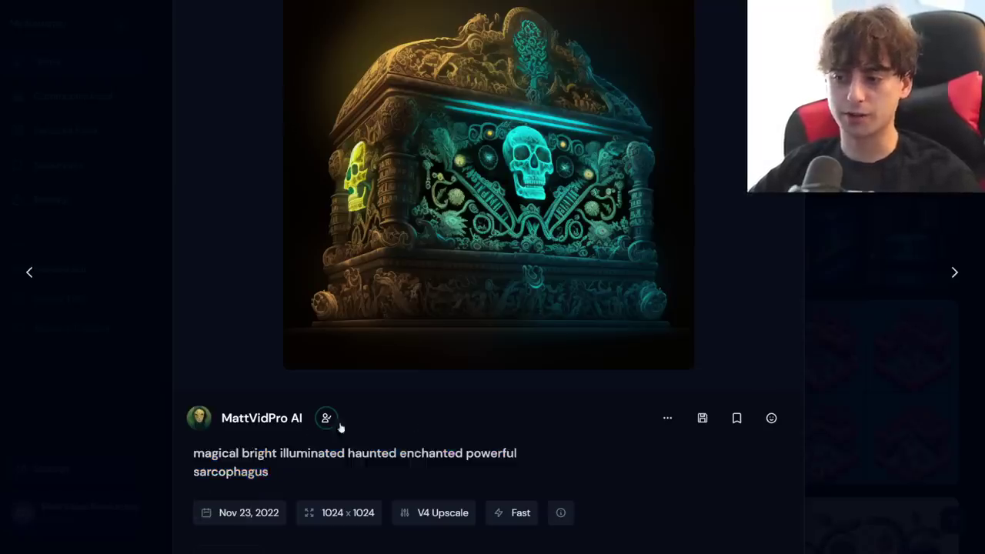
{"action": "scroll", "coordinate": [435, 269], "scroll_direction": "up", "scroll_amount": 1}
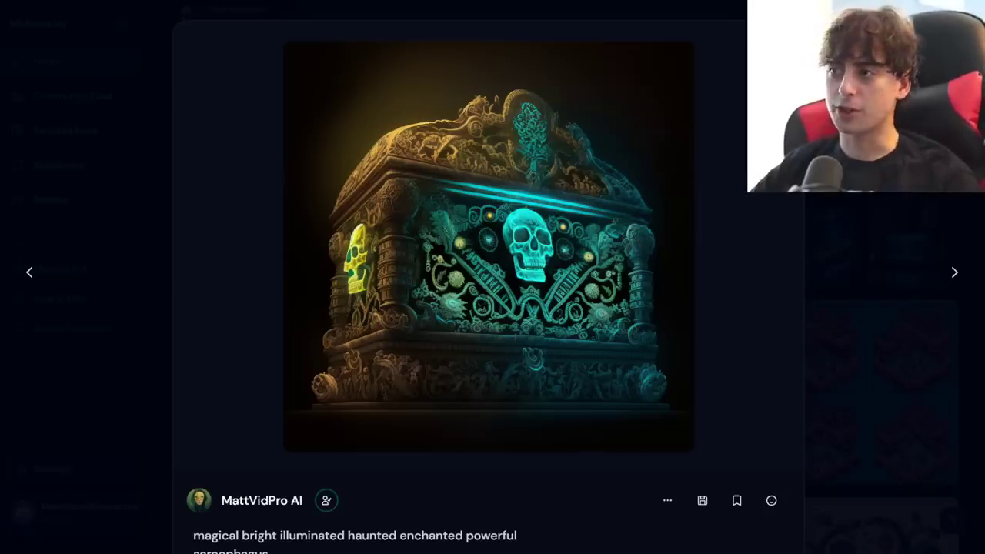
{"action": "scroll", "coordinate": [424, 42], "scroll_direction": "down", "scroll_amount": 1}
{"action": "scroll", "coordinate": [424, 42], "scroll_direction": "up", "scroll_amount": 1}
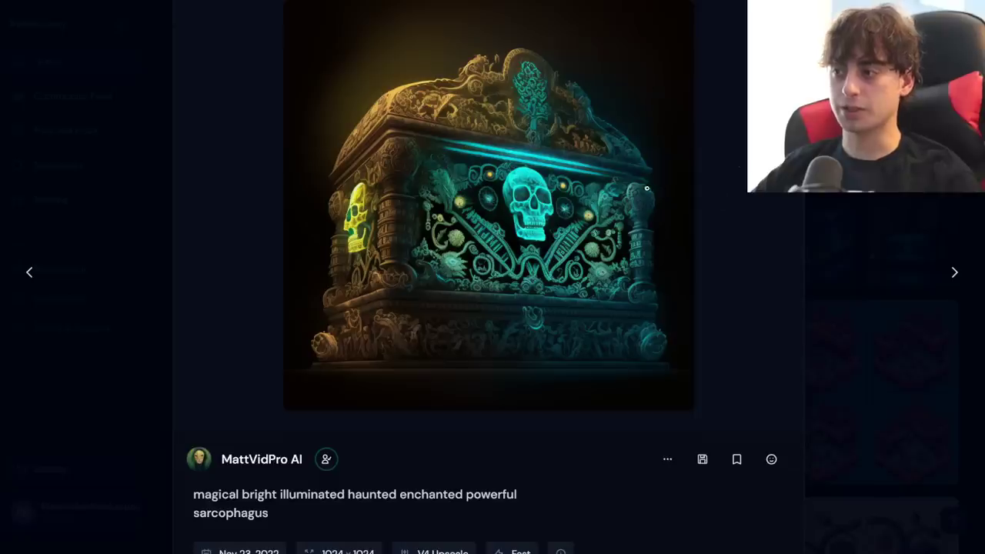
{"action": "scroll", "coordinate": [647, 187], "scroll_direction": "up", "scroll_amount": 1}
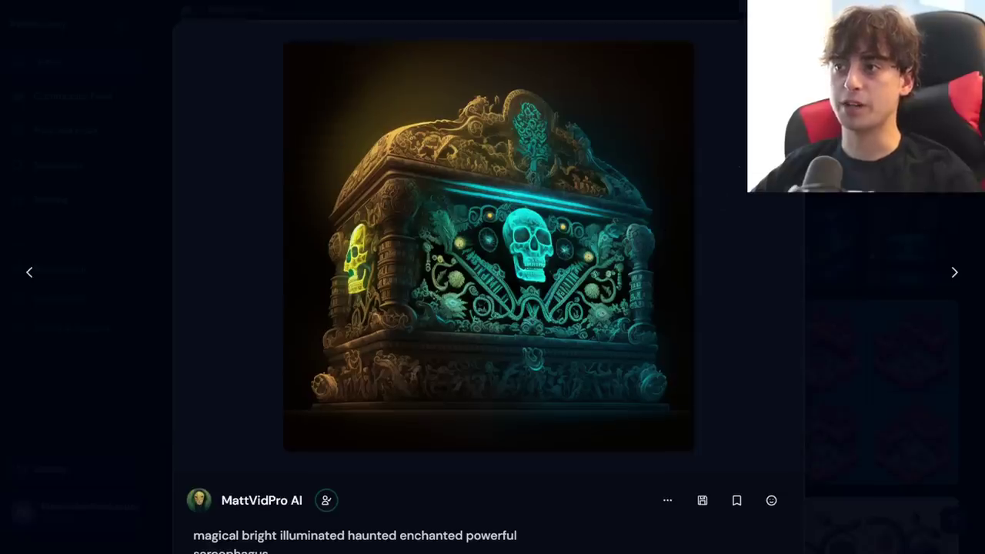